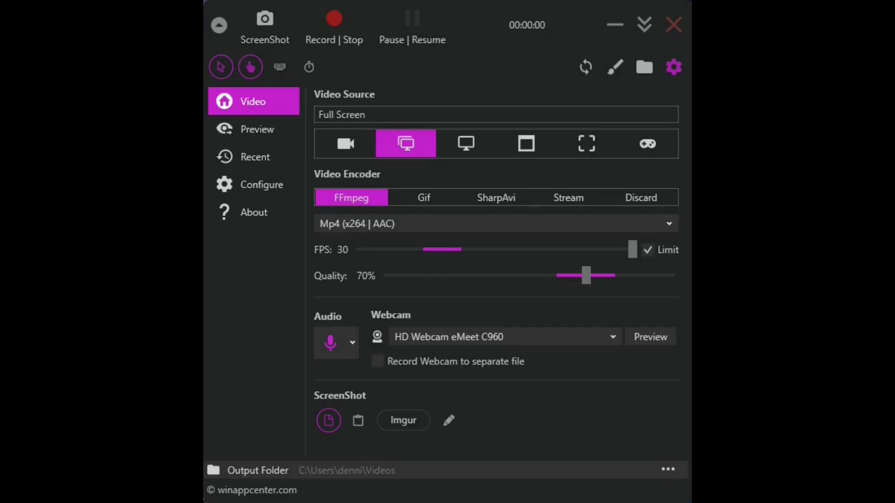
Collapse the recorder window to its compact toolbar and expand it back to the full view
left_click(220, 25)
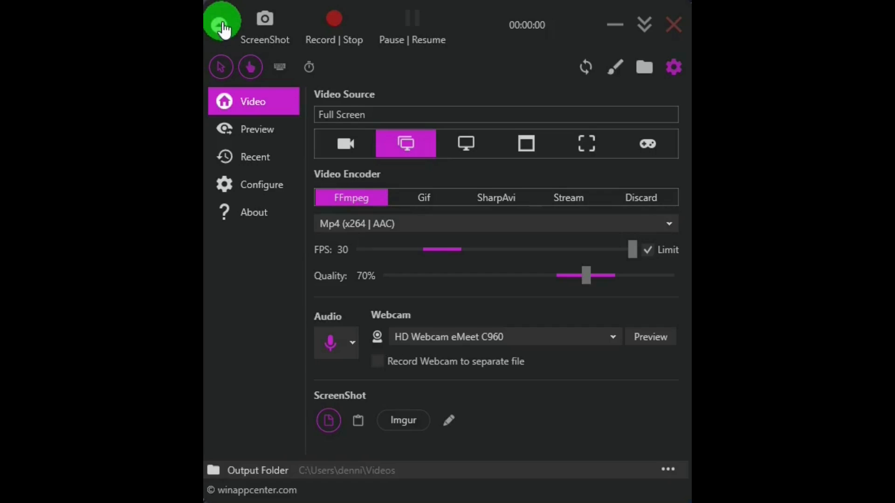
left_click(222, 24)
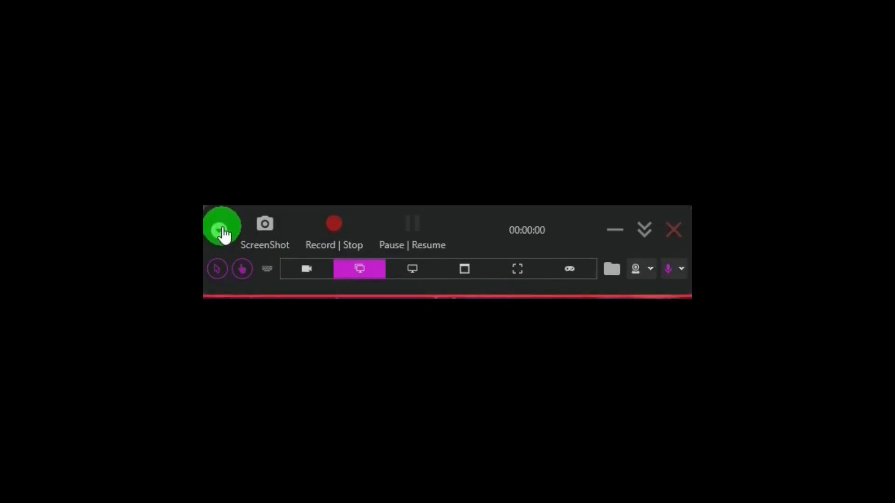
left_click(222, 24)
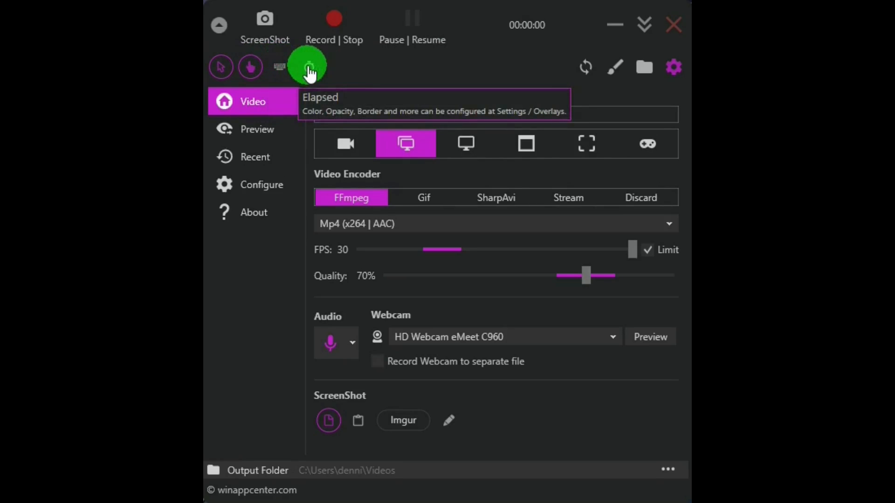
Open the image editor and examine its File, Edit and Filters commands and the drawing colour picker
left_click(613, 76)
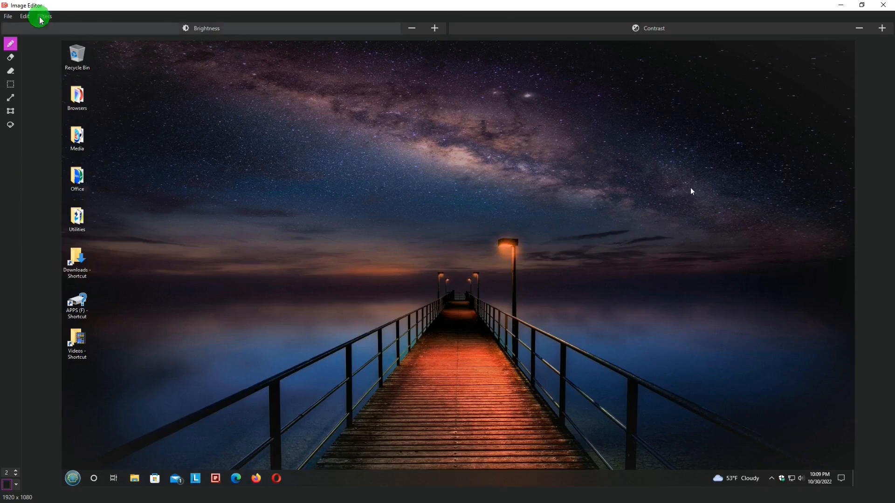
left_click(12, 17)
left_click(23, 17)
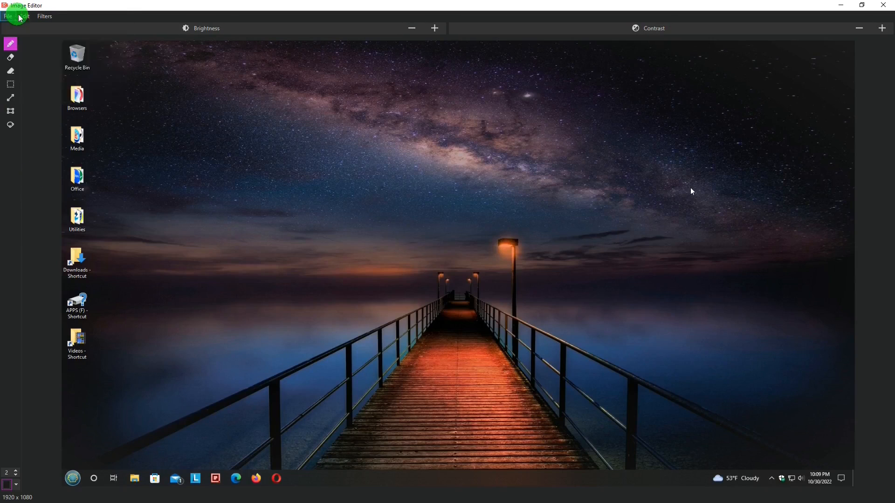
left_click(44, 16)
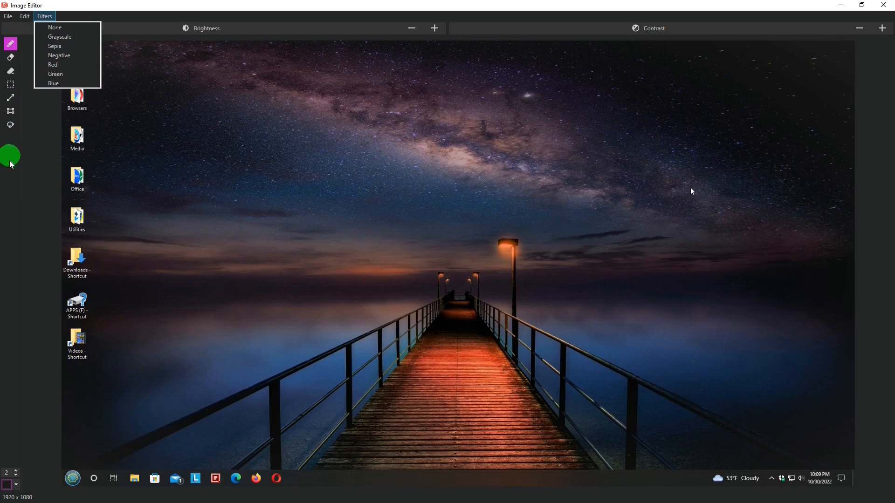
left_click(16, 483)
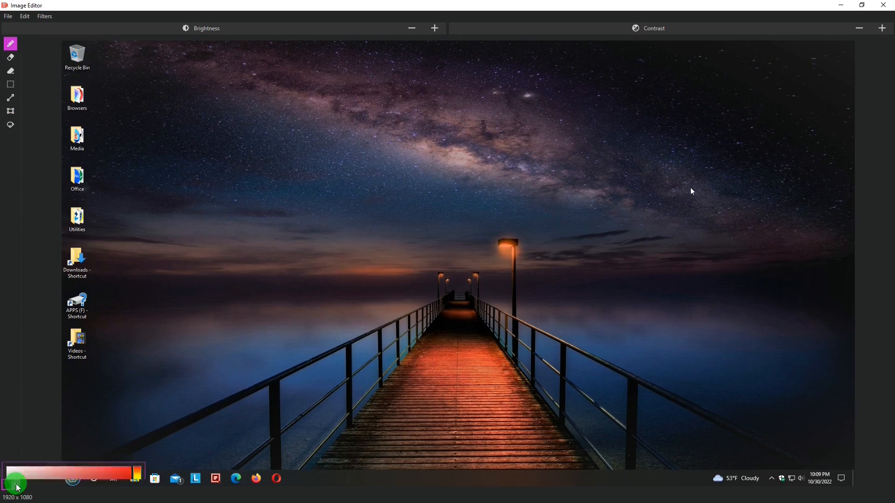
left_click(28, 291)
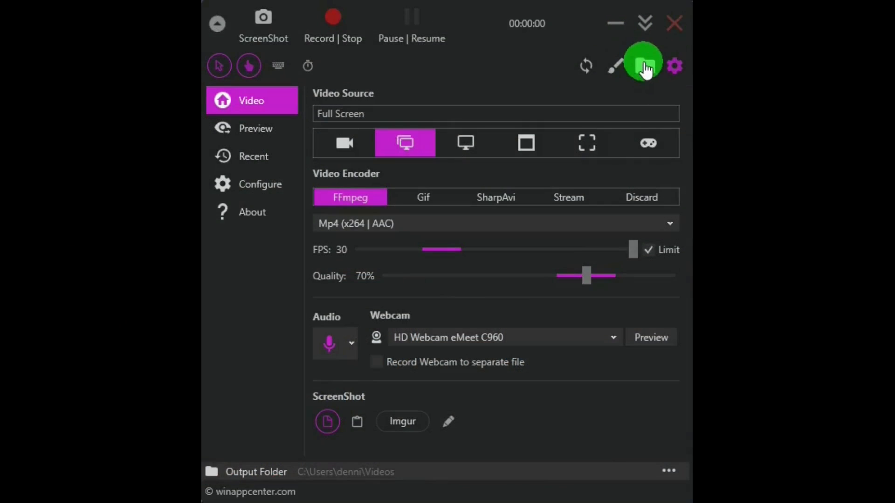
Open the detailed settings and review the Proxy, Sounds, Hotkeys, Tray Icon, File Naming and ScreenShot pages
left_click(672, 67)
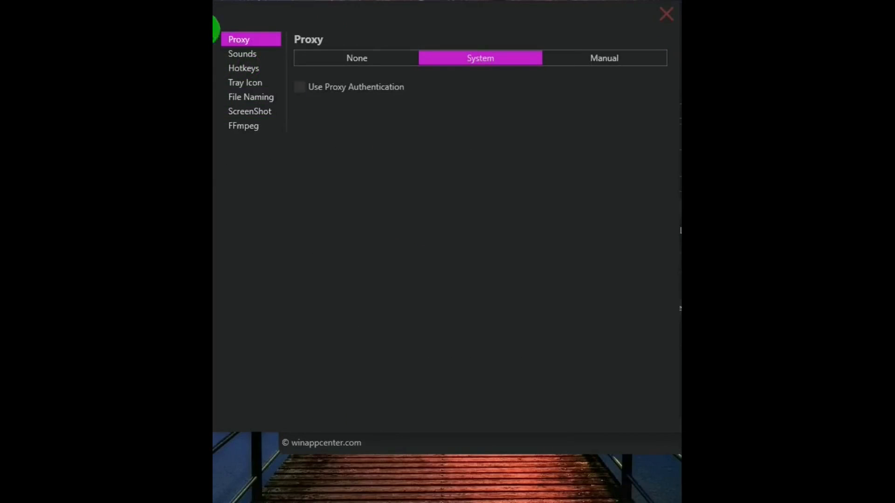
left_click(245, 52)
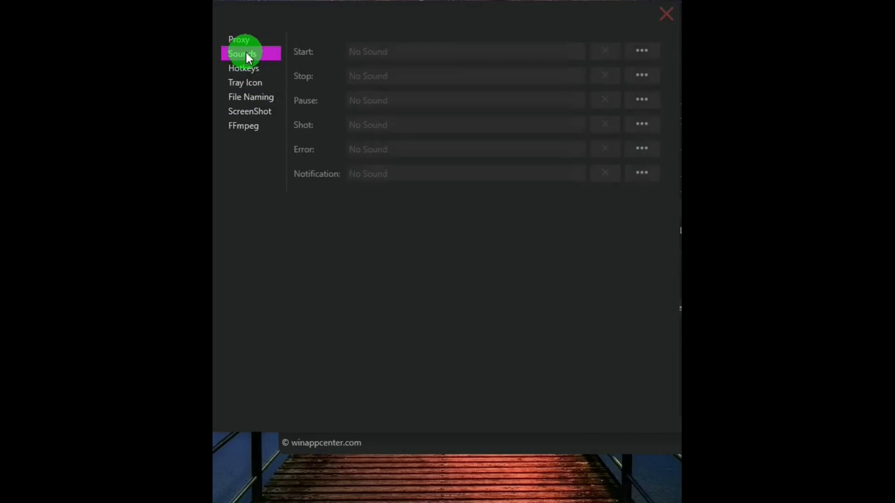
left_click(242, 68)
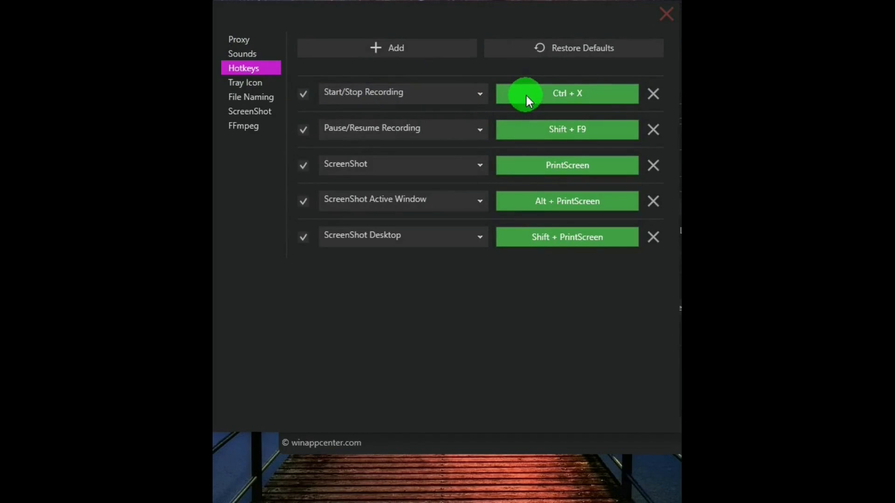
left_click(244, 84)
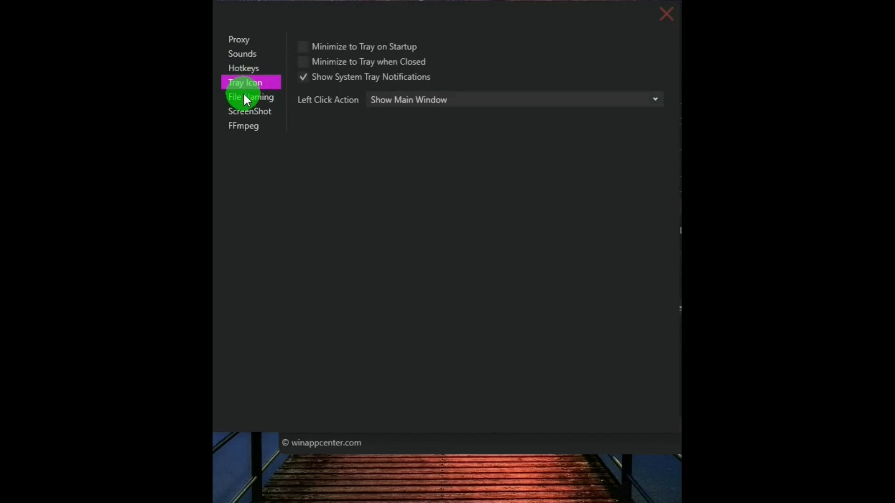
left_click(246, 98)
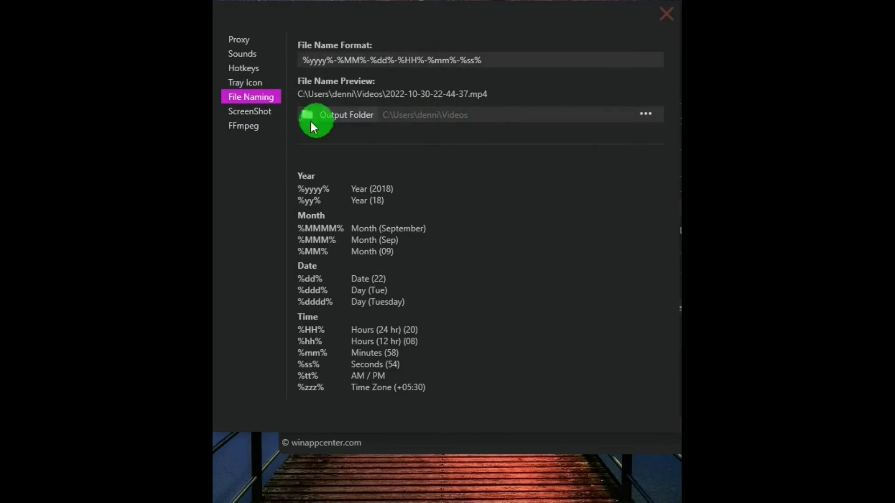
left_click(243, 112)
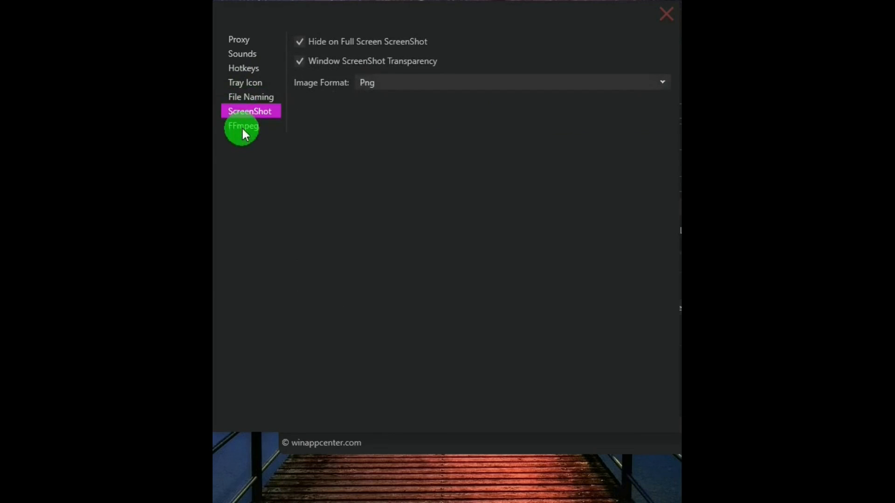
Review the FFmpeg settings and the available x264 presets, keeping the preset at medium
left_click(243, 126)
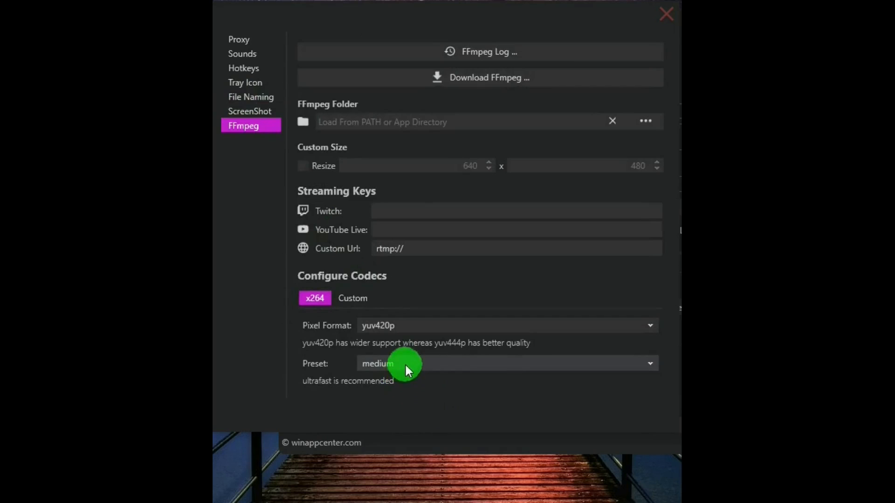
left_click(649, 363)
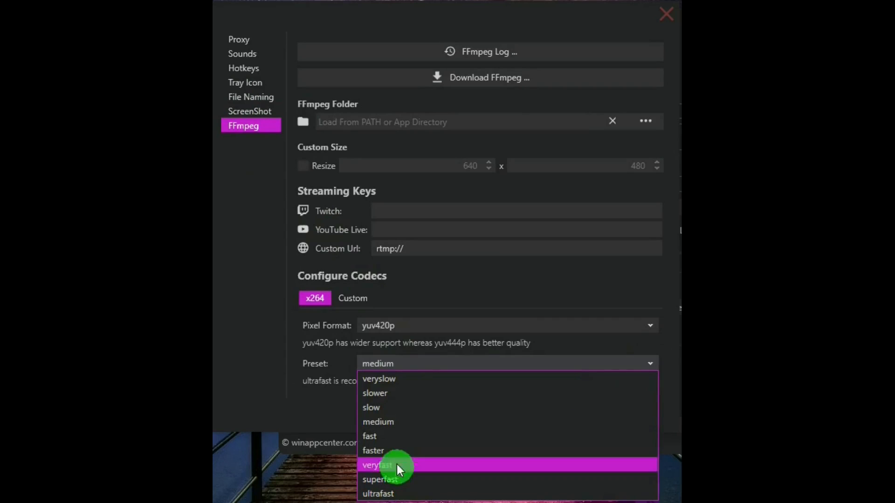
left_click(391, 422)
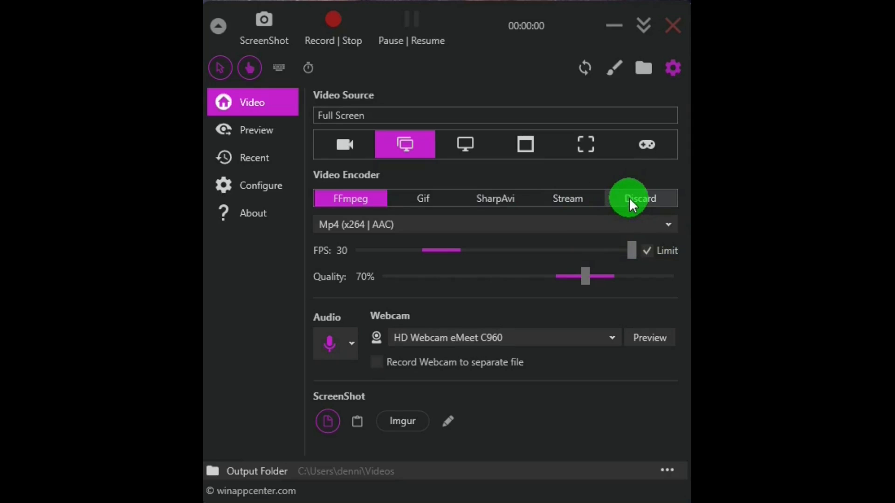
Examine the FFmpeg output formats, the audio sources and the available webcams for video recording
left_click(666, 224)
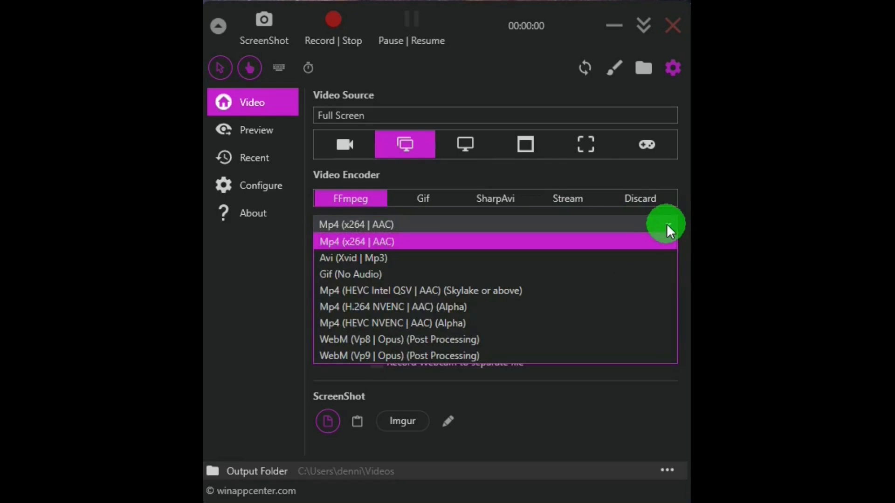
left_click(666, 223)
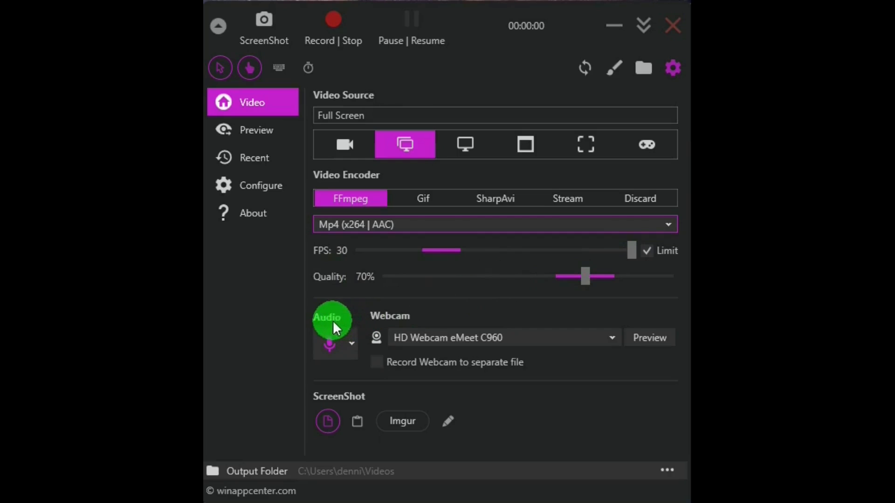
left_click(351, 342)
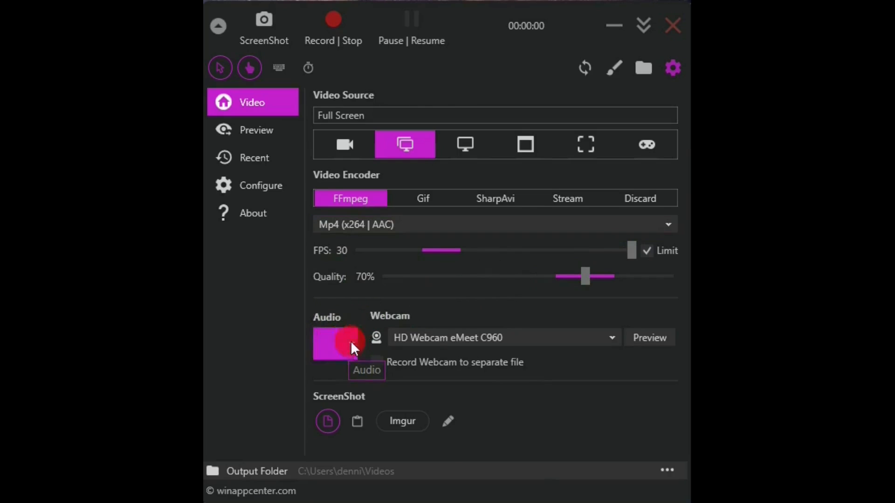
left_click(350, 342)
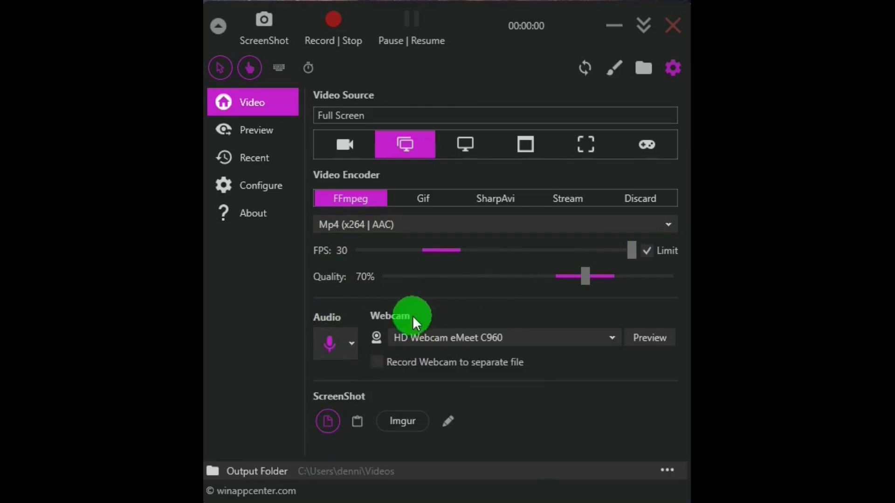
left_click(610, 335)
left_click(610, 336)
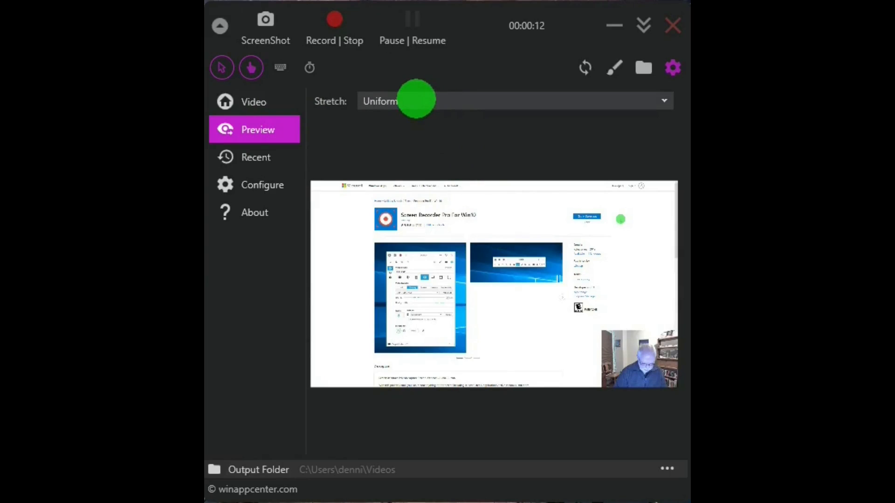
Examine the preview's Stretch options, the recent recordings and the interface languages available in the Configure settings
left_click(444, 95)
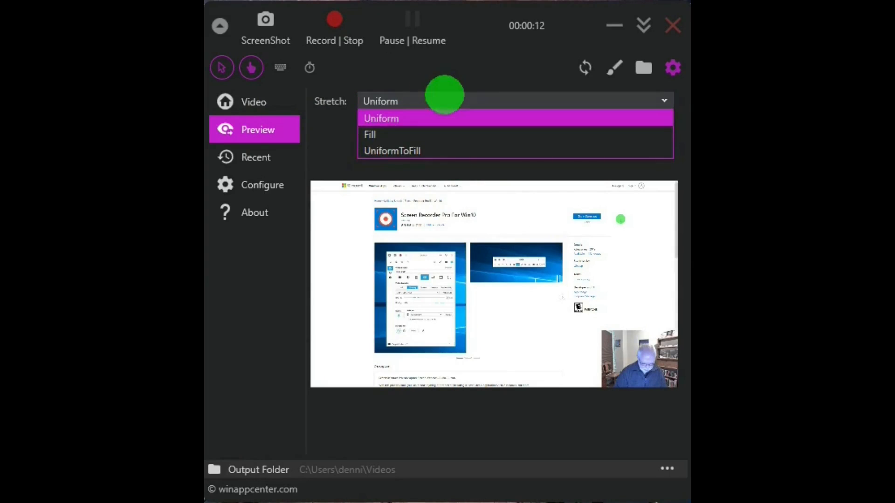
left_click(444, 95)
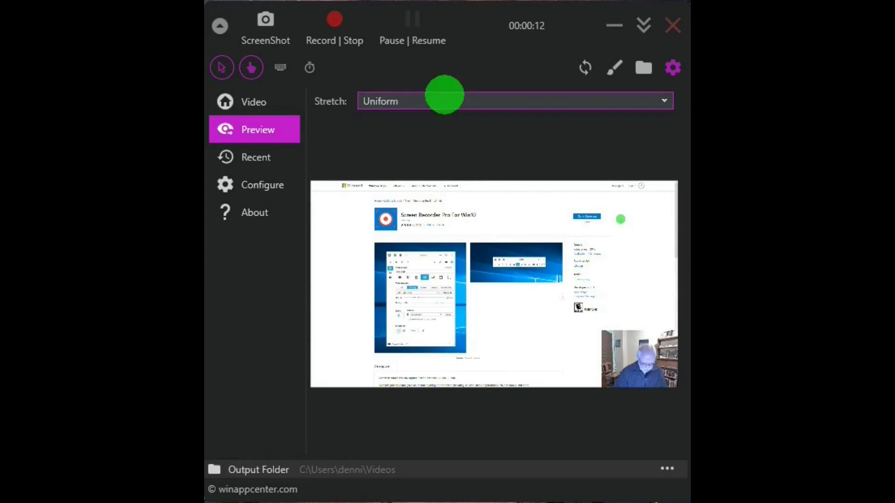
left_click(258, 160)
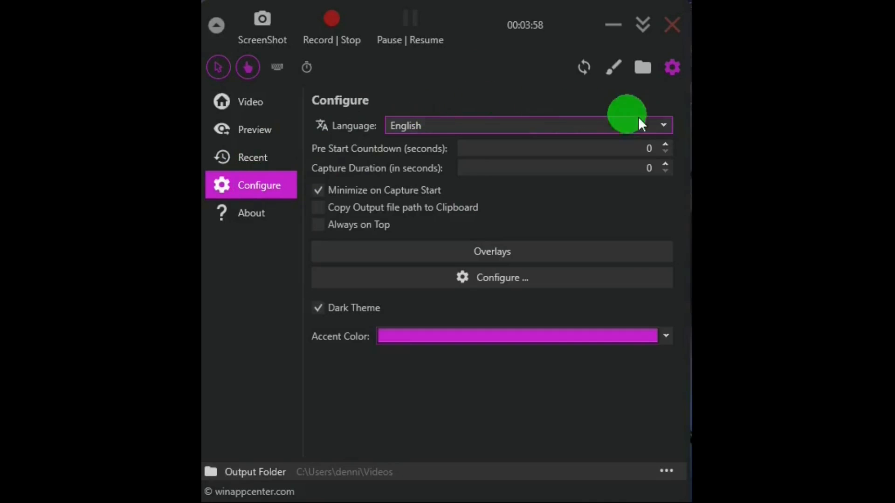
left_click(665, 123)
left_click(664, 123)
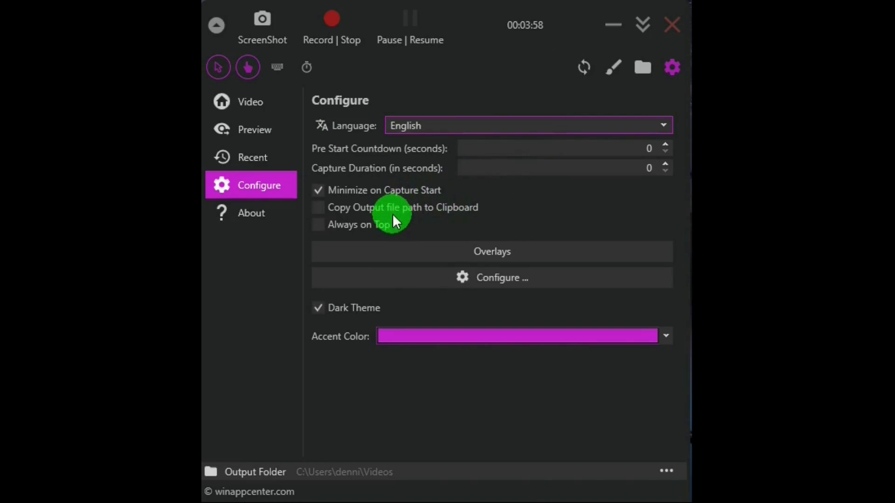
Open the overlay settings and review the Elapsed, Censor, Text, Images, Keystrokes, Mouse and Webcam options
left_click(498, 252)
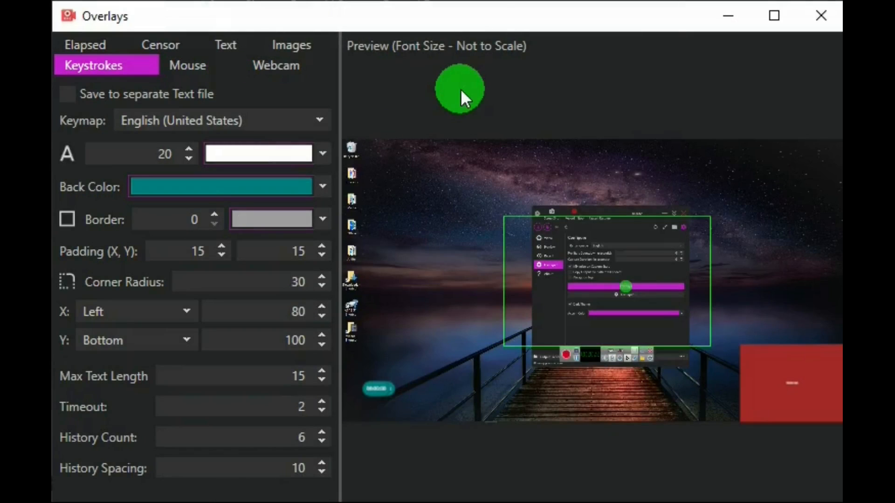
left_click(87, 43)
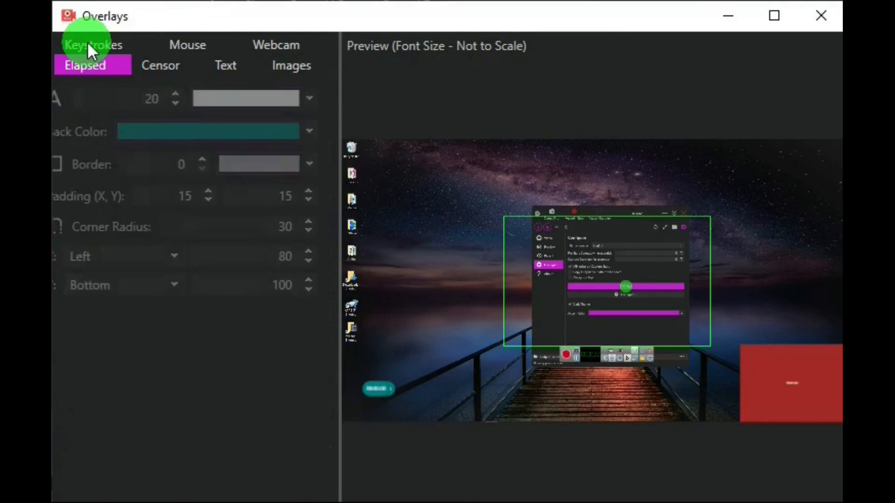
left_click(160, 64)
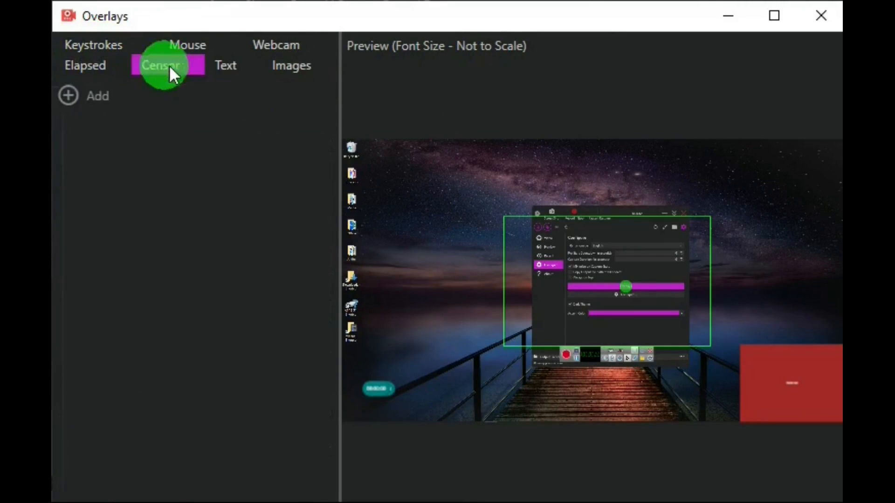
left_click(223, 65)
left_click(288, 65)
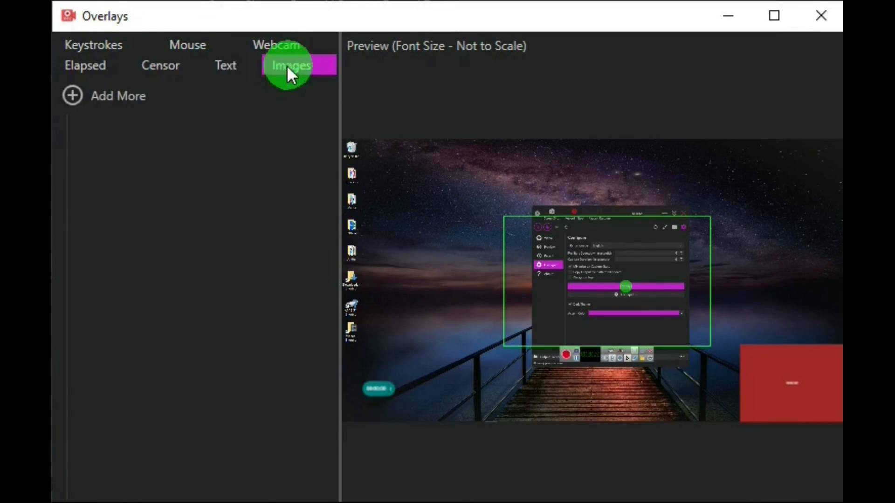
left_click(99, 46)
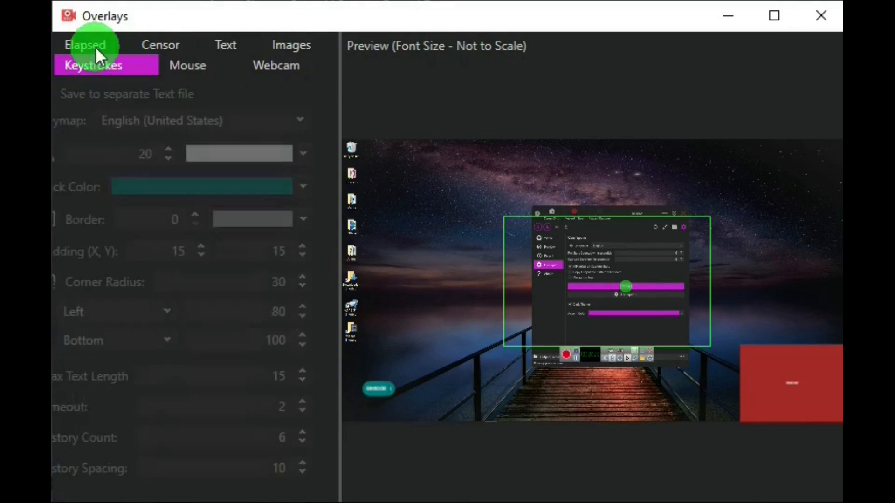
left_click(186, 65)
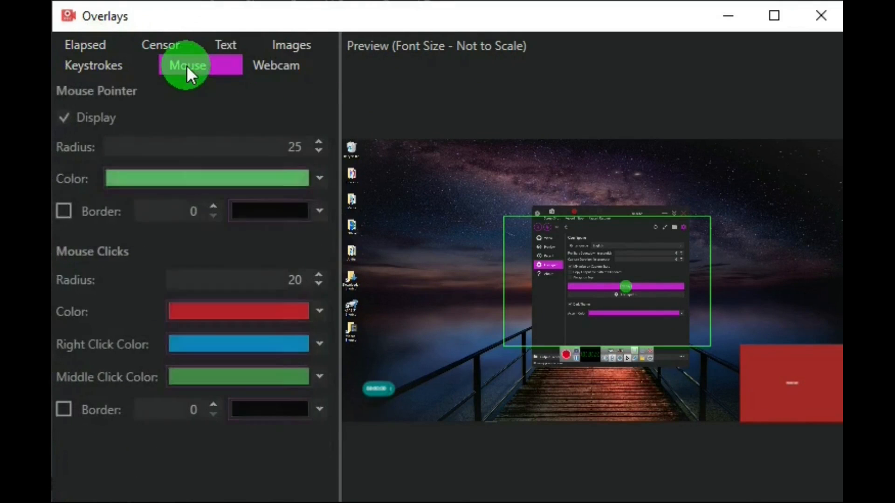
left_click(271, 65)
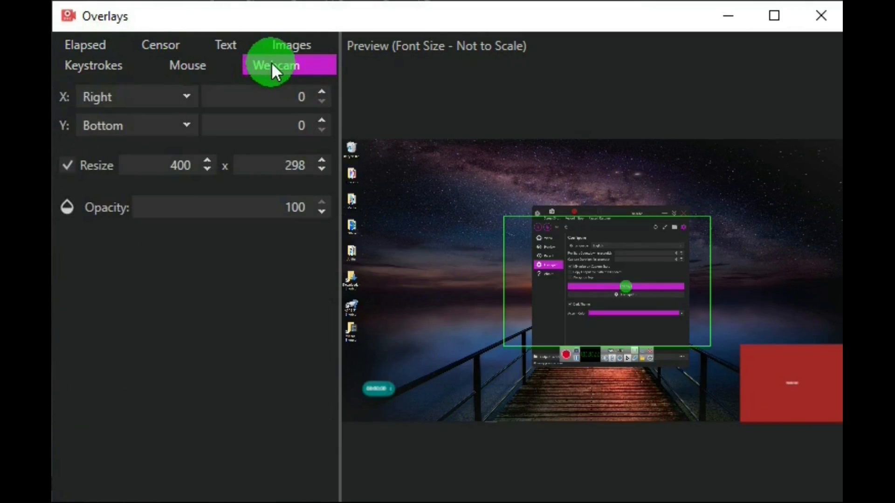
left_click(177, 65)
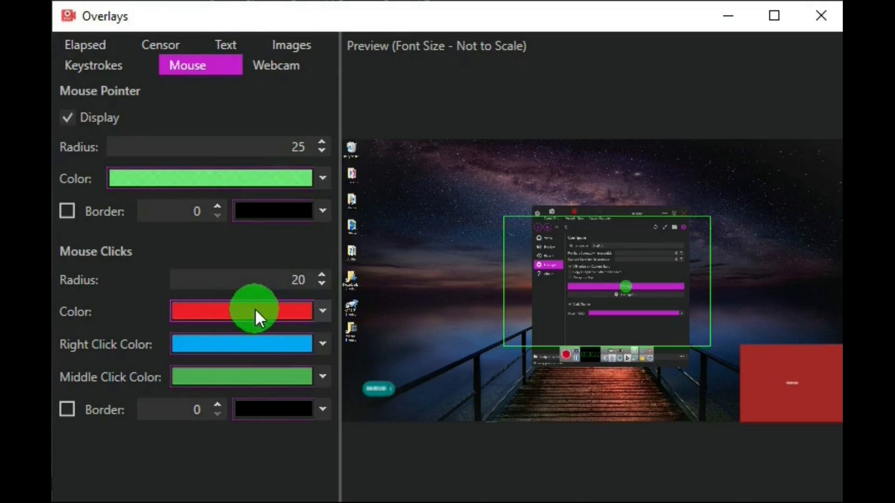
left_click(284, 64)
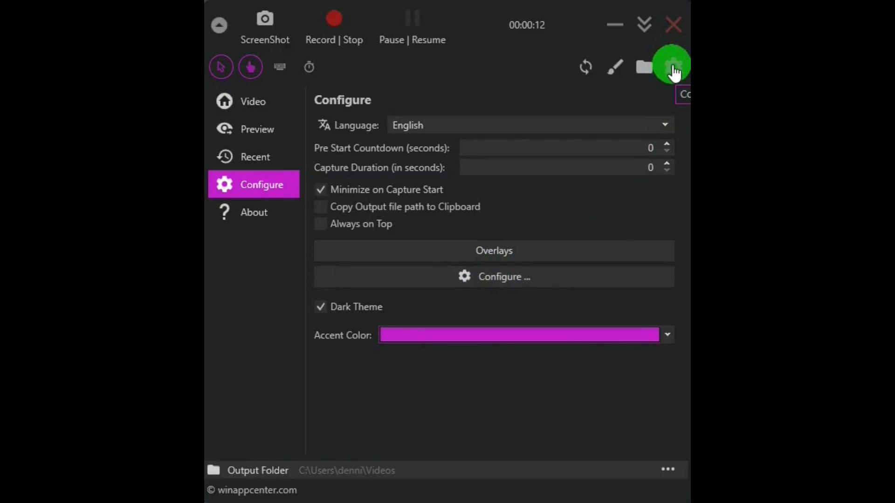
Try the light theme, switch back to Dark Theme, and view the Accent Color picker in the Configure settings
left_click(321, 308)
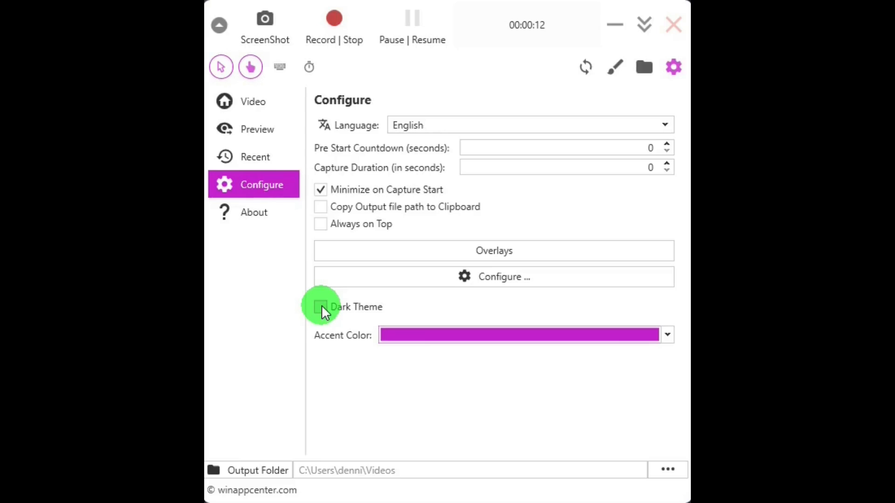
left_click(321, 307)
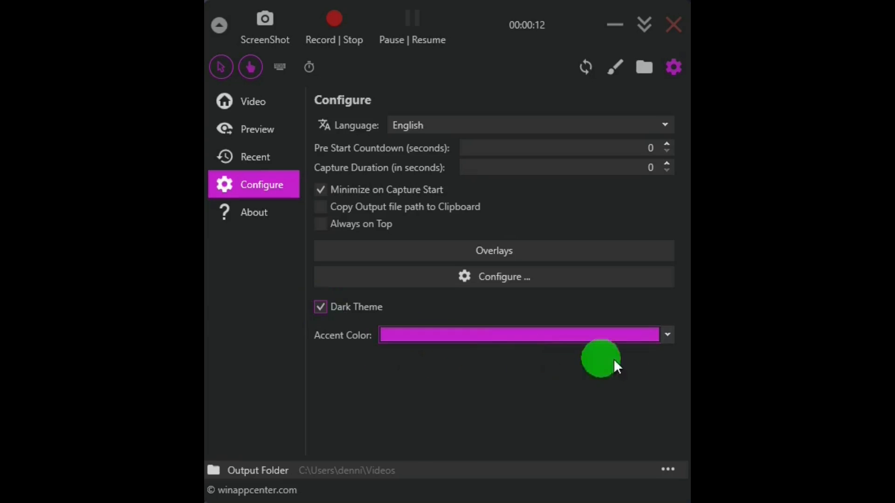
left_click(666, 334)
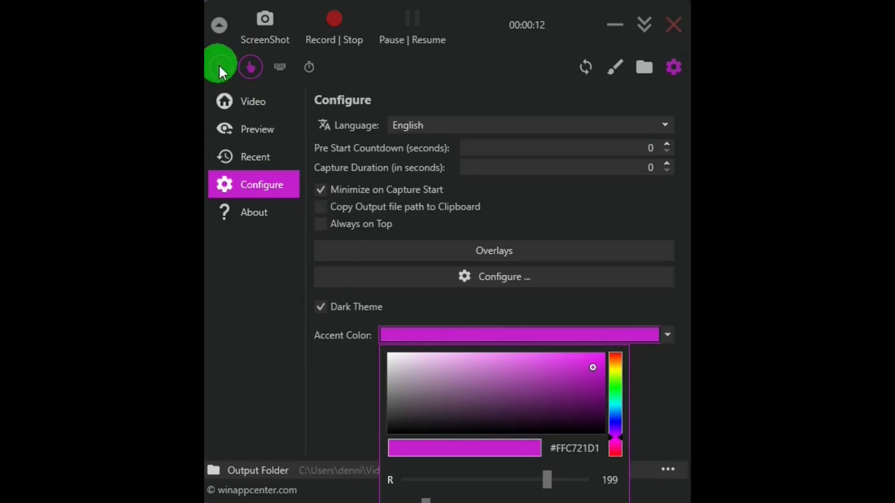
left_click(652, 375)
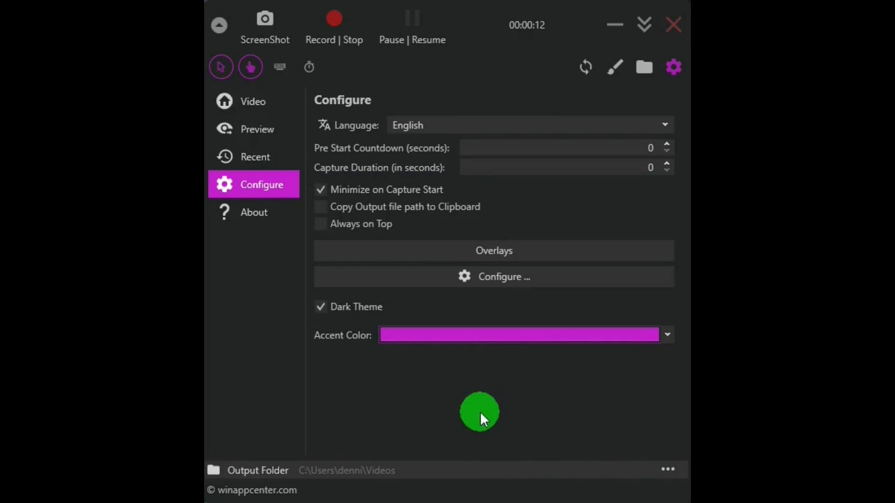
Open the recorder's About information and review the version, licences, Donate and Website options, and tools
left_click(254, 214)
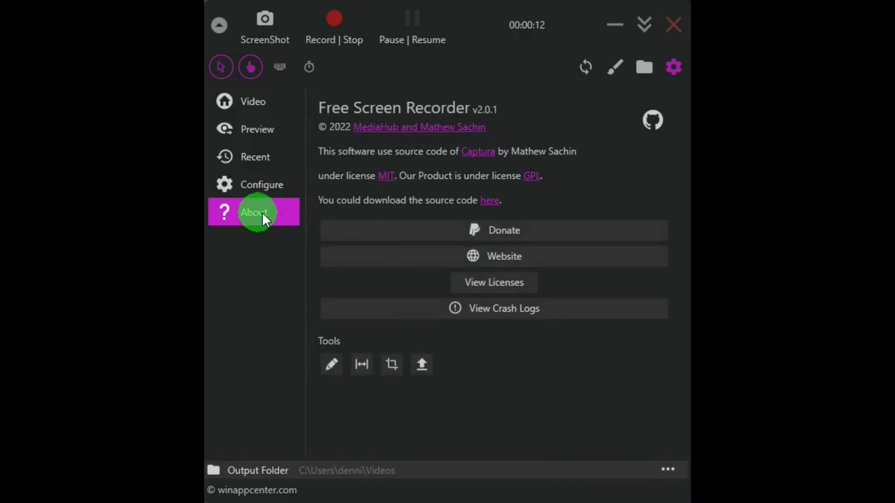
left_click(546, 239)
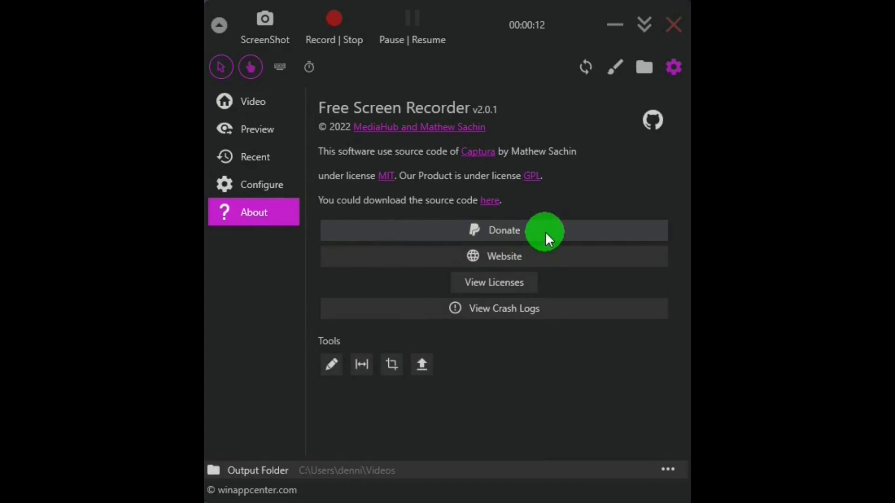
left_click(513, 254)
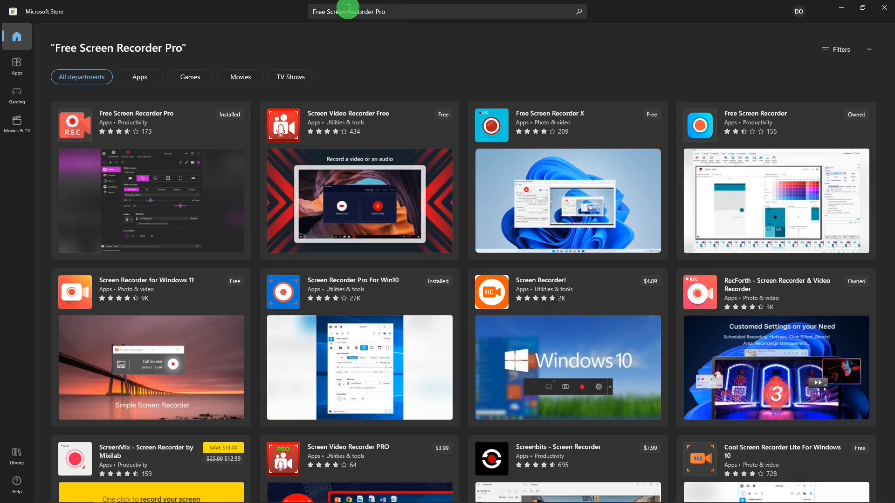
In the Microsoft Store, open the Free Screen Recorder Pro listing and review its screenshots, description and ratings
left_click(194, 125)
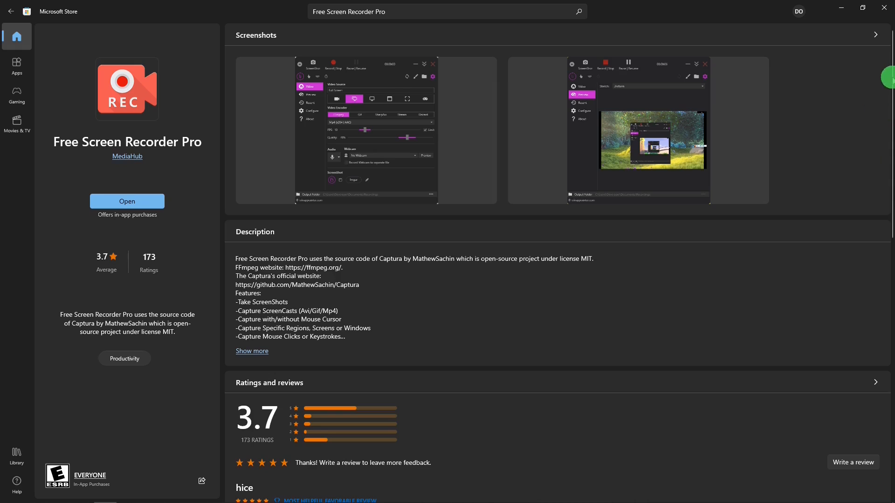
left_click_drag(890, 80, 888, 52)
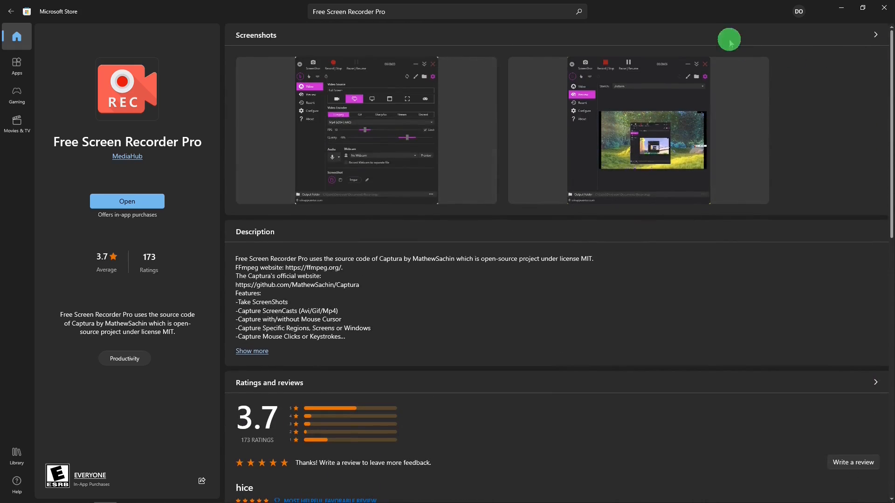